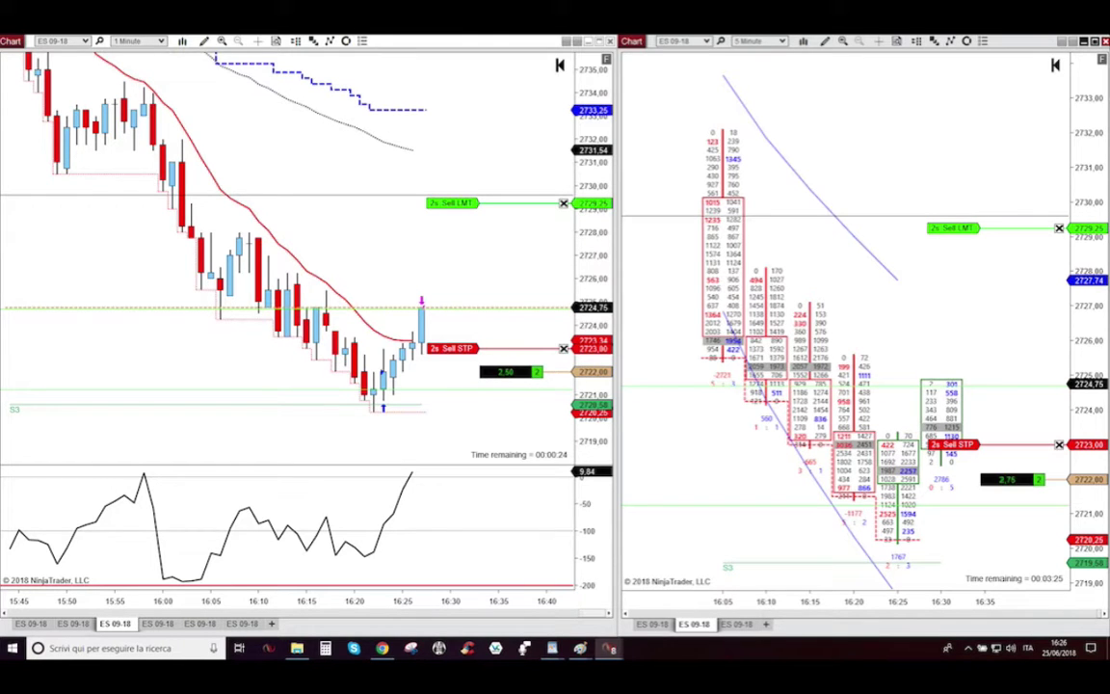
Step: Trail the ES 09-18 protective sell-stop up above the entry price
{"action": "left_click_drag", "start_coordinate": [949, 445], "coordinate": [949, 409]}
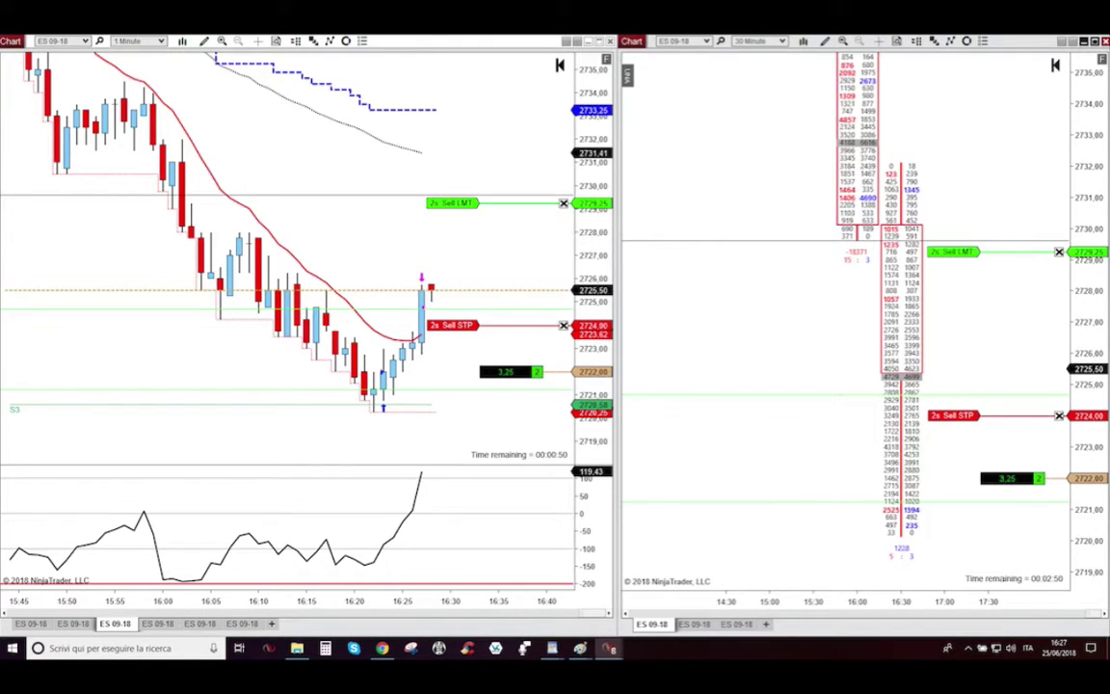
Step: Switch the ES 09-18 chart to 5-minute bars
{"action": "left_click", "coordinate": [200, 623]}
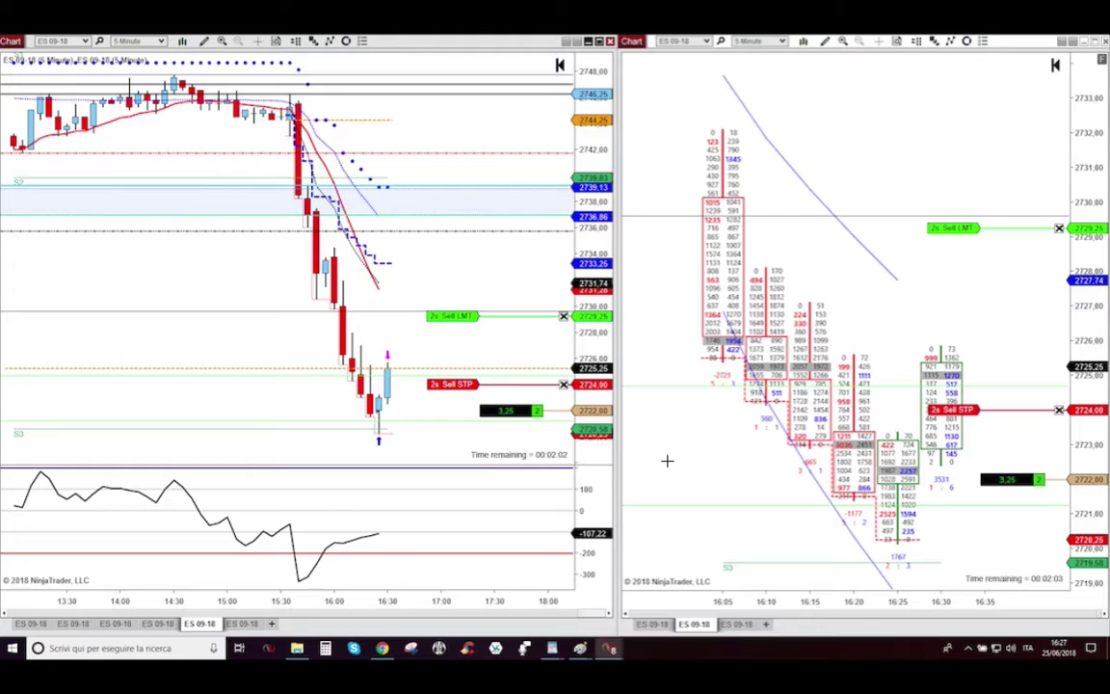